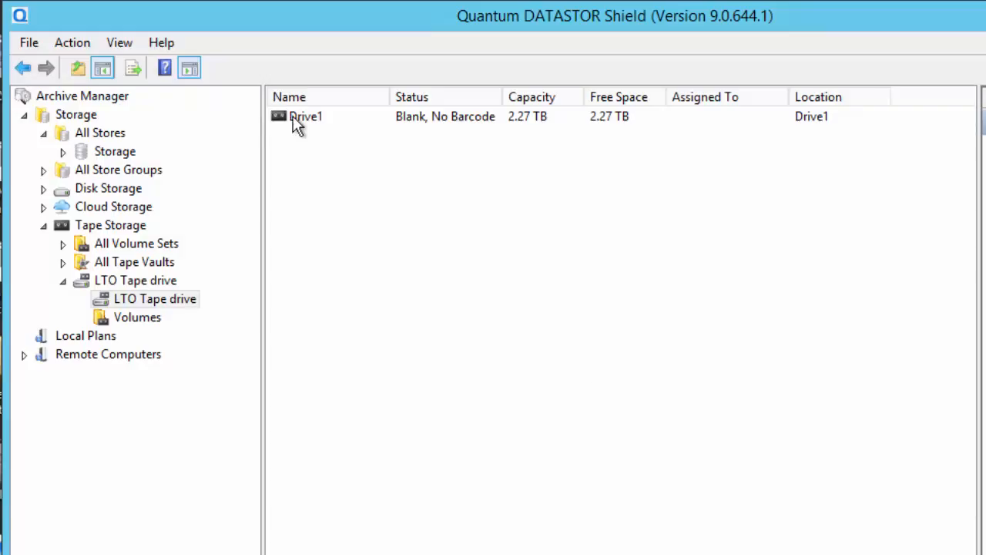
# - Begin Label and Assign on the Drive1 tape with volume ID 123456 and L6 (LTO 6th gen.) media
pyautogui.rightClick(293, 116)
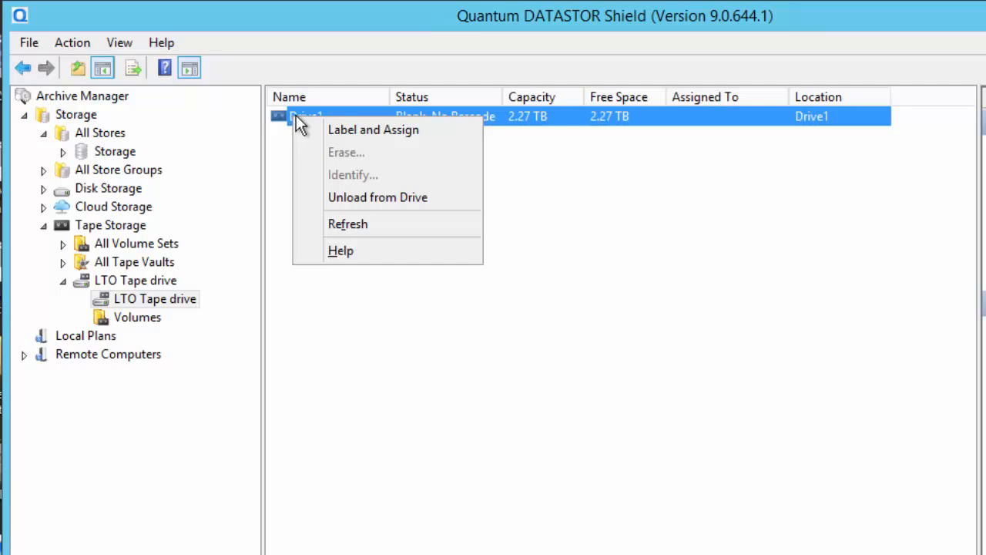
pyautogui.click(384, 131)
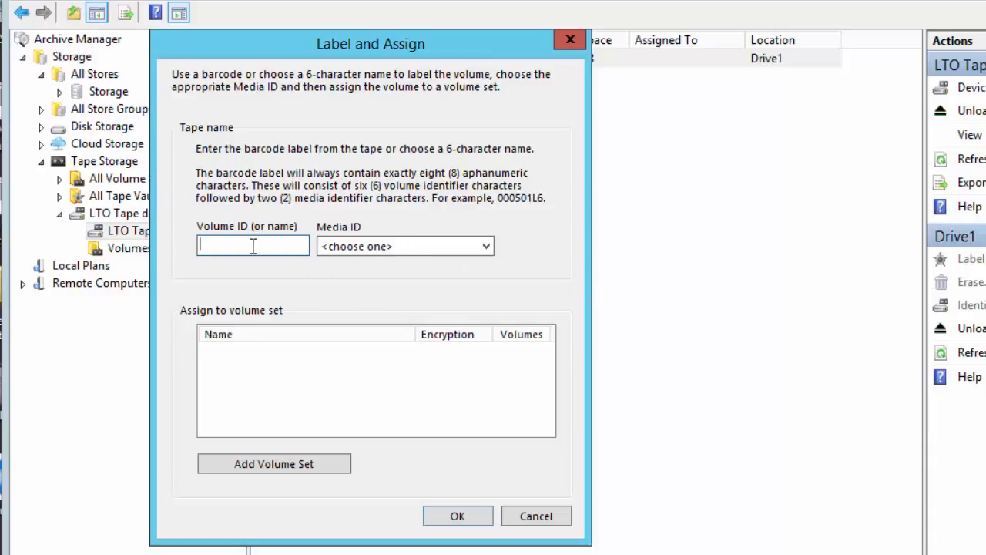
pyautogui.write('123456')
pyautogui.click(485, 250)
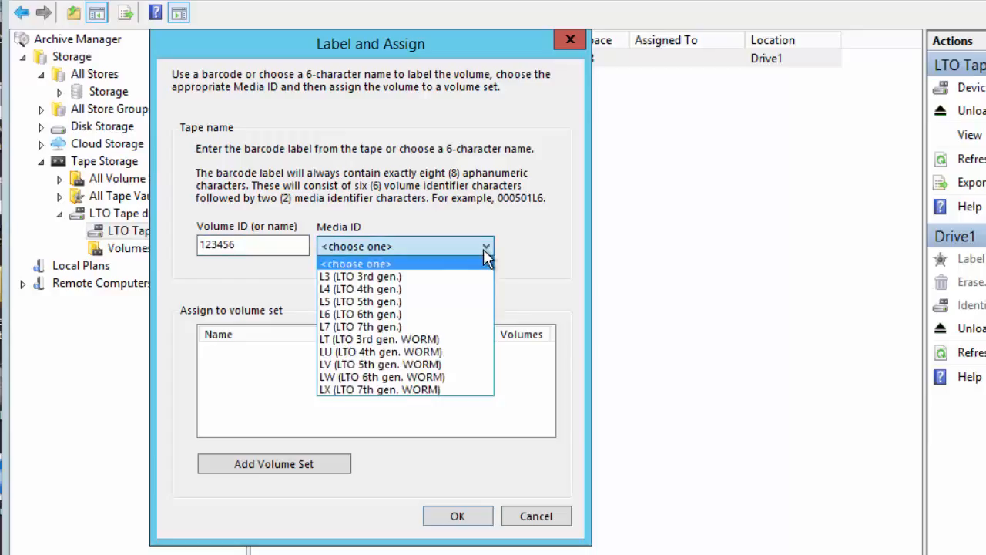
pyautogui.click(383, 315)
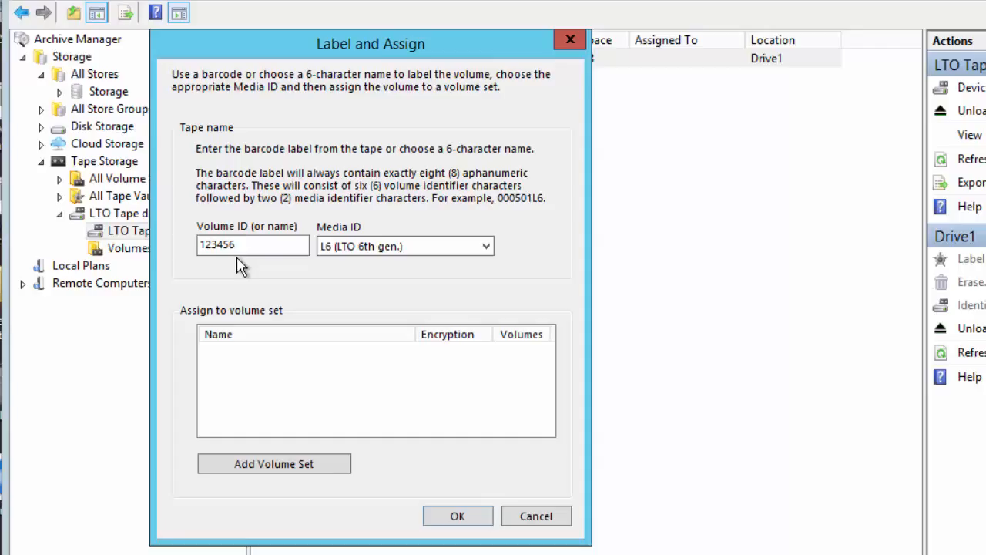
# - Add the volume set 'Storage - to tape', select it, and apply the 123456L6 label
pyautogui.click(316, 463)
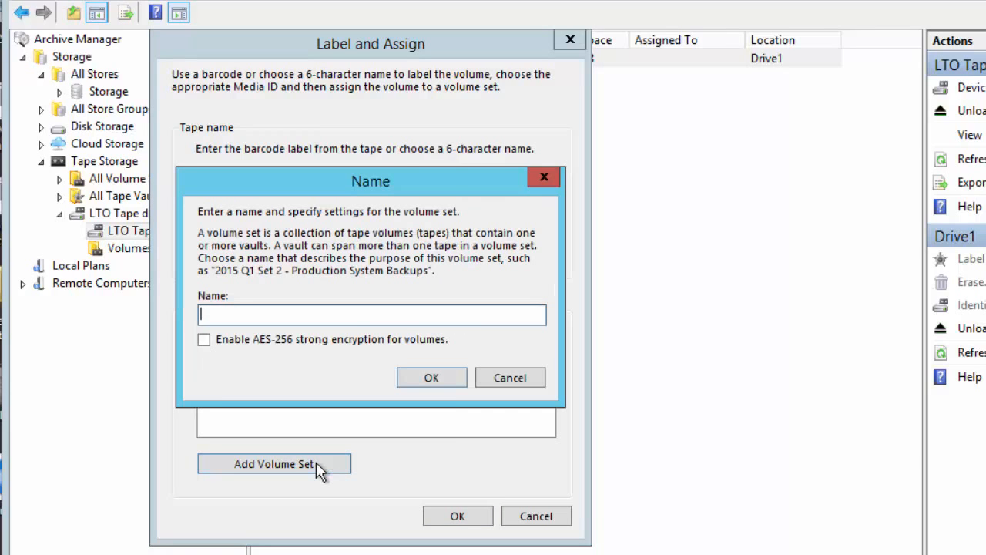
pyautogui.write('Storage - to tape')
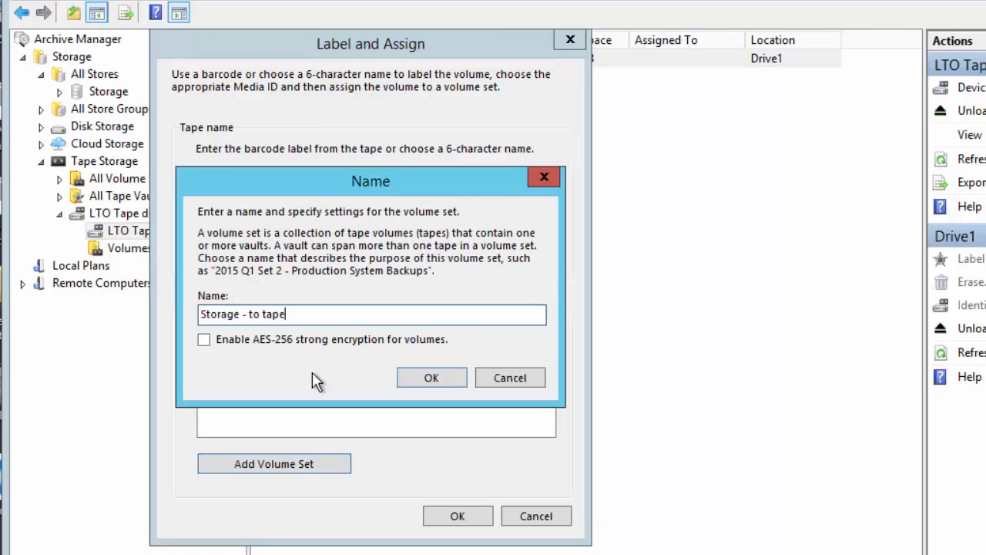
pyautogui.press('Return')
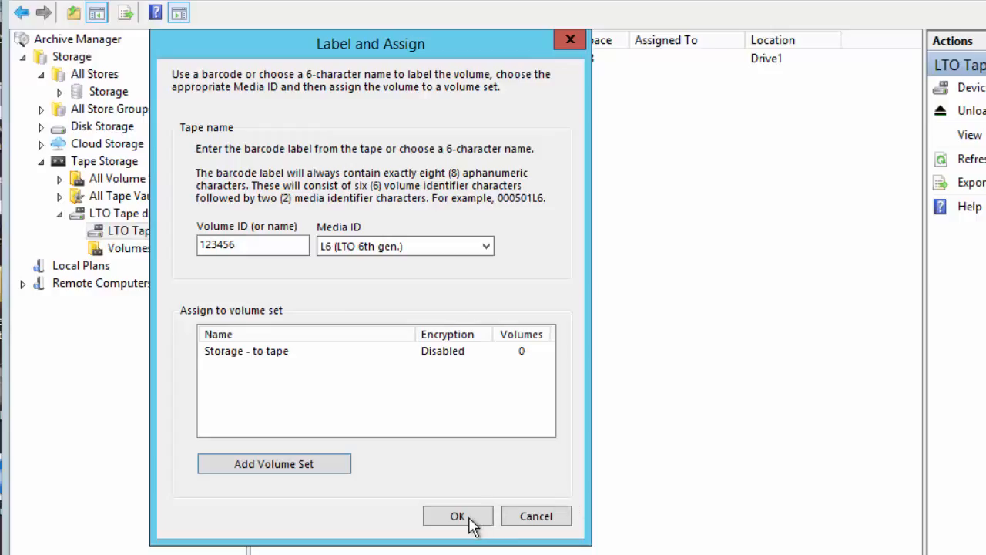
pyautogui.click(261, 351)
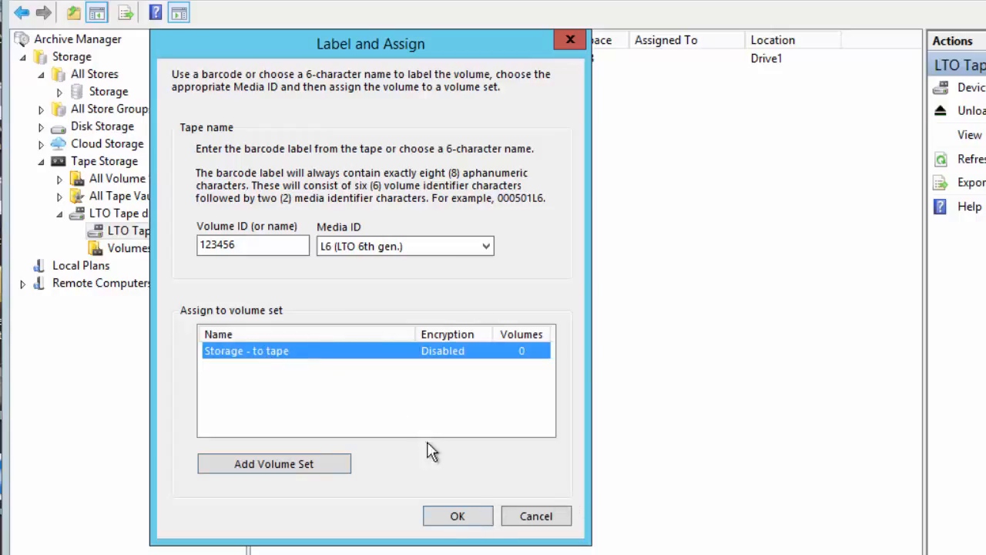
pyautogui.click(458, 515)
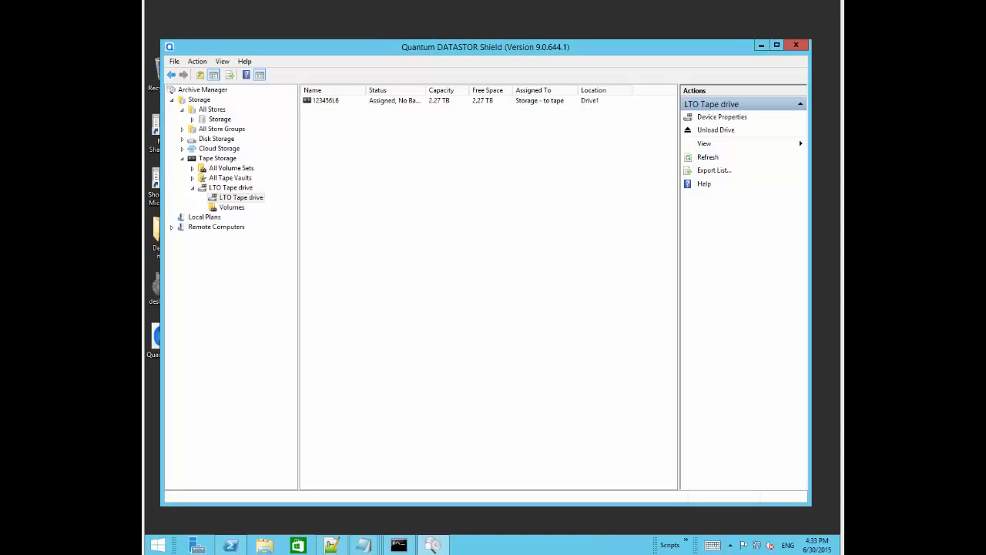
# - From the Storage store's Create Store Task action, choose Create Store Vaulting Task
pyautogui.click(216, 120)
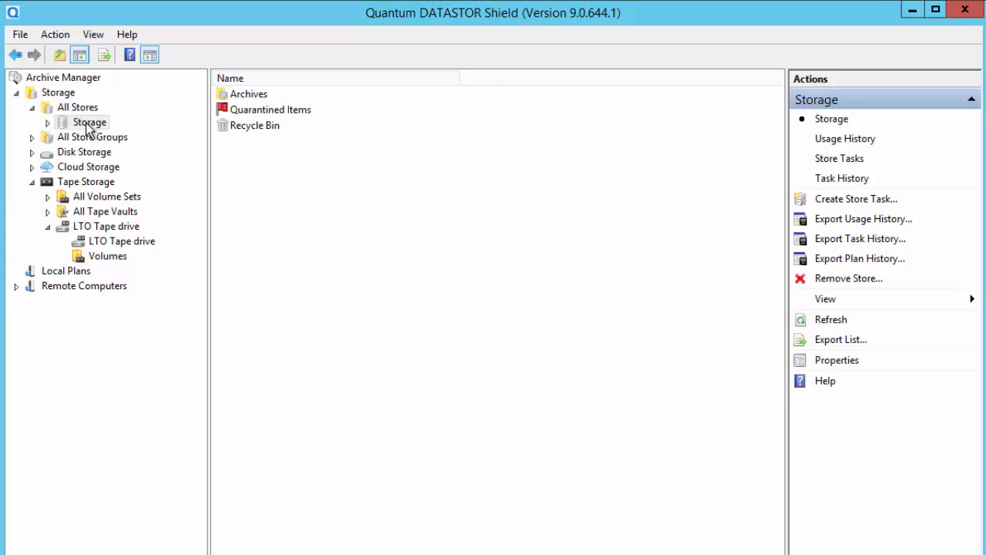
pyautogui.click(838, 202)
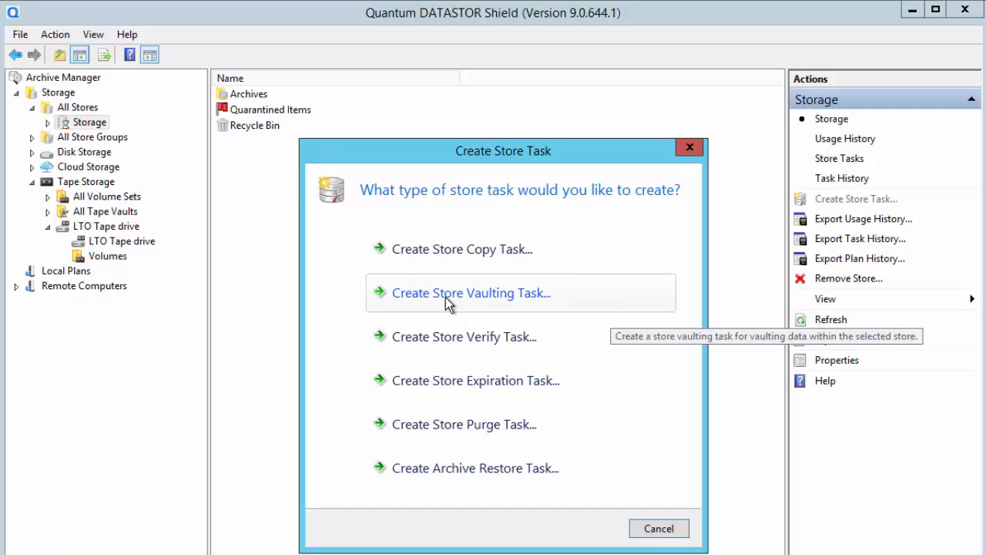
pyautogui.click(447, 300)
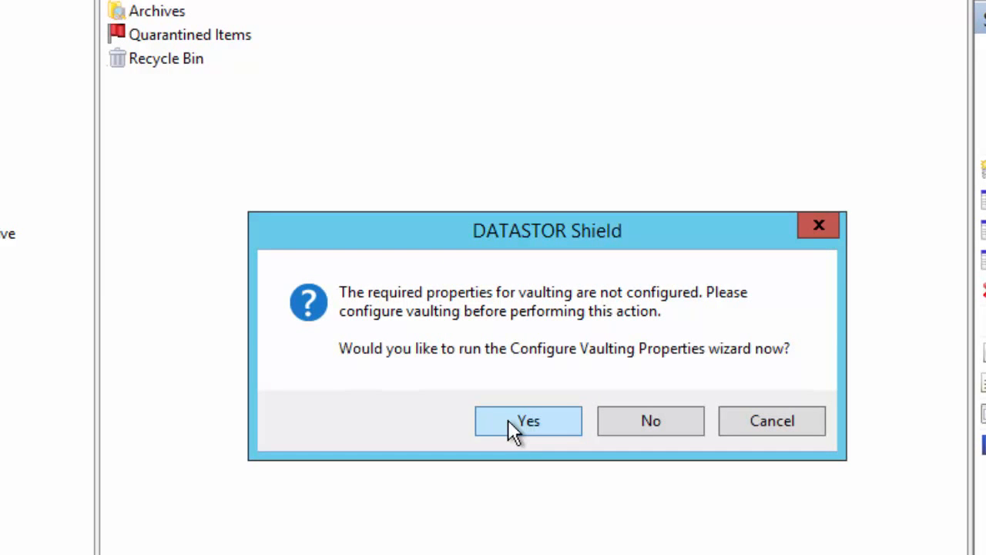
# - Agree to configure vaulting now and set Cache (F:) as the vaulting cache drive
pyautogui.click(509, 421)
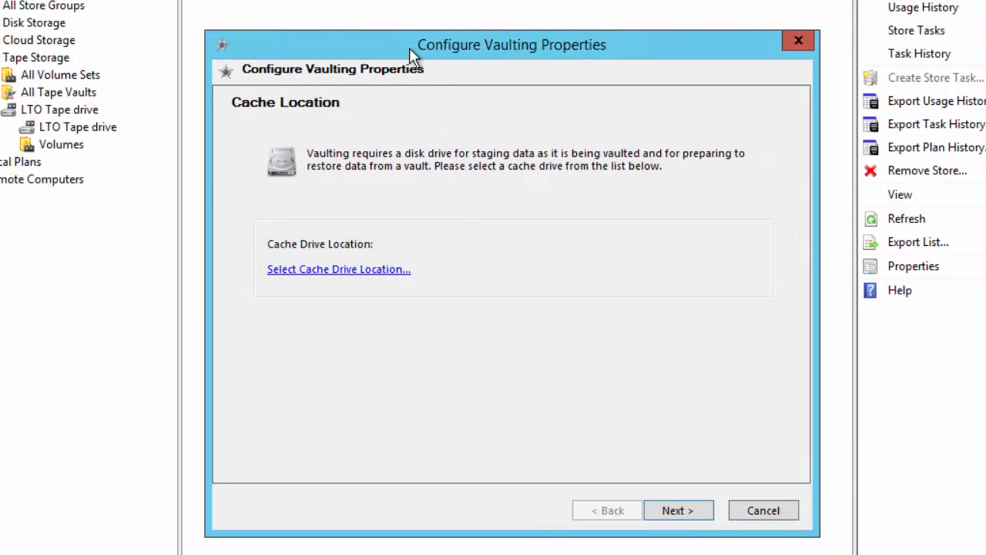
pyautogui.moveTo(409, 47); pyautogui.dragTo(409, 32)
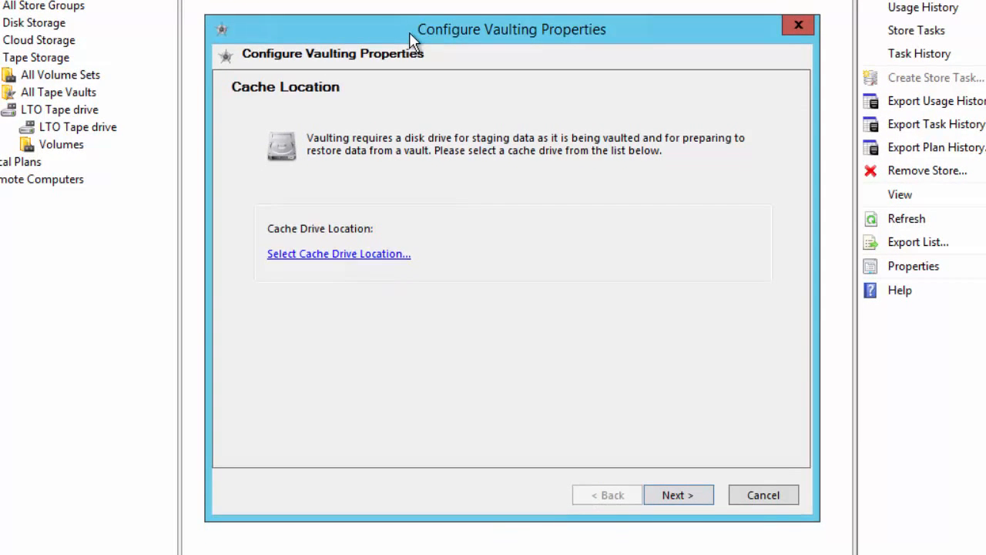
pyautogui.click(387, 255)
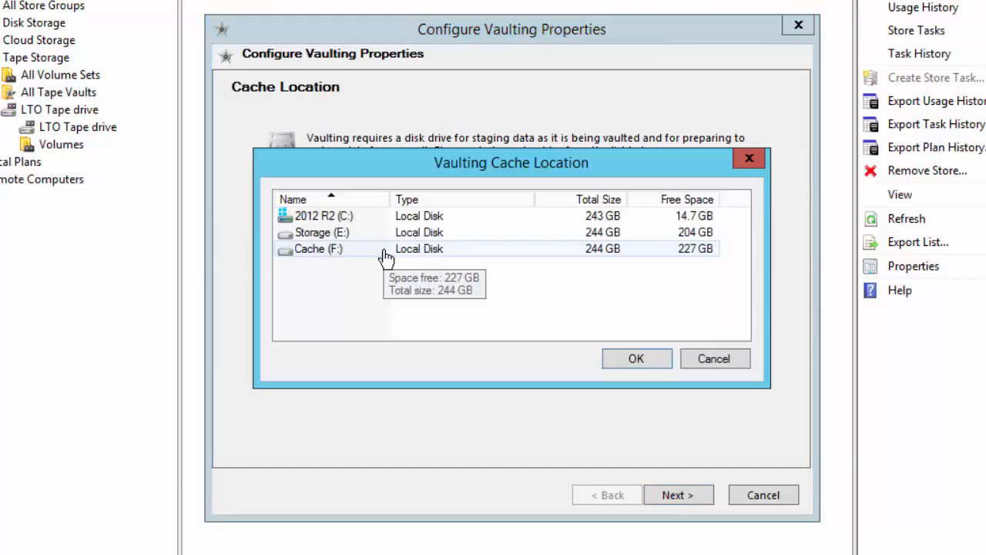
pyautogui.click(322, 254)
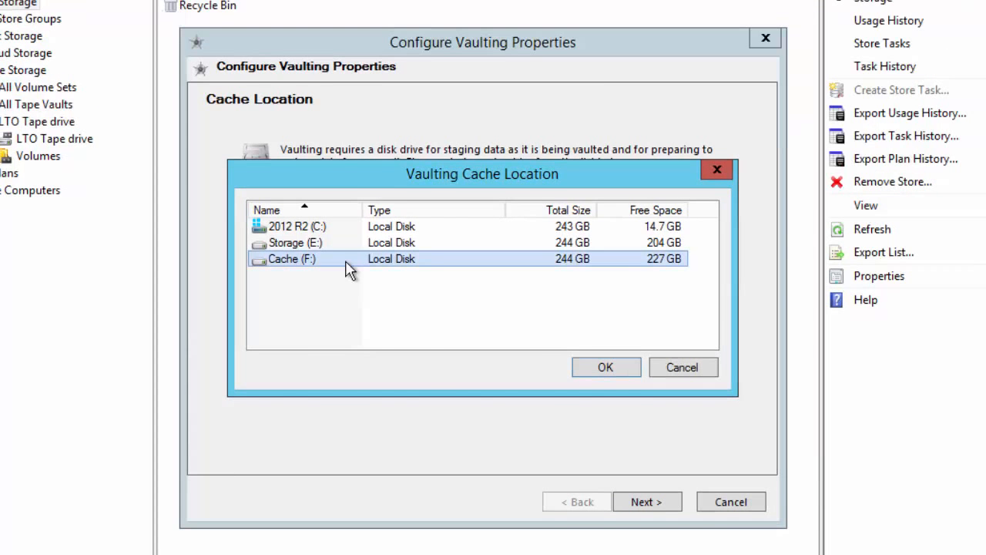
pyautogui.click(587, 367)
pyautogui.click(669, 503)
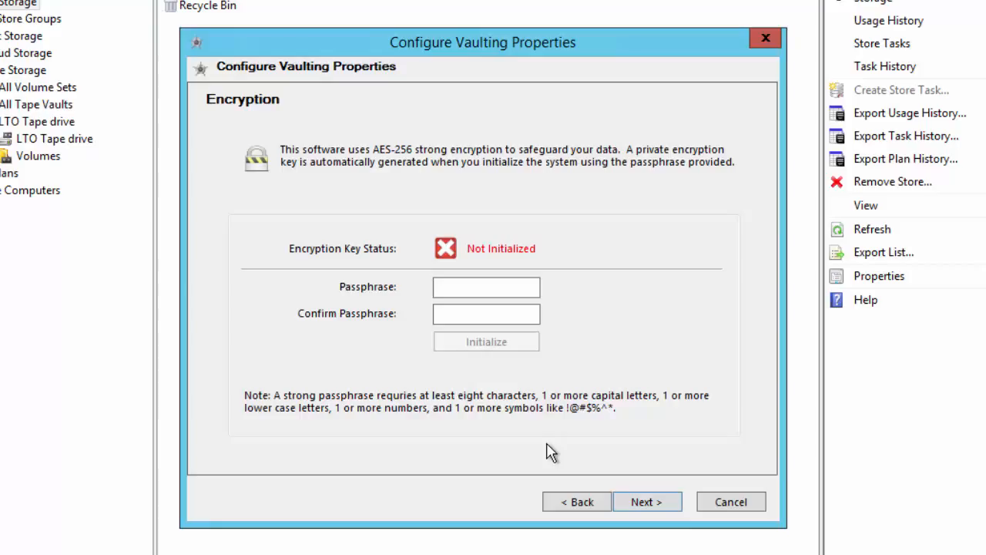
# - Enter and initialize owner ID datastor.com, then finish the vaulting setup
pyautogui.click(486, 287)
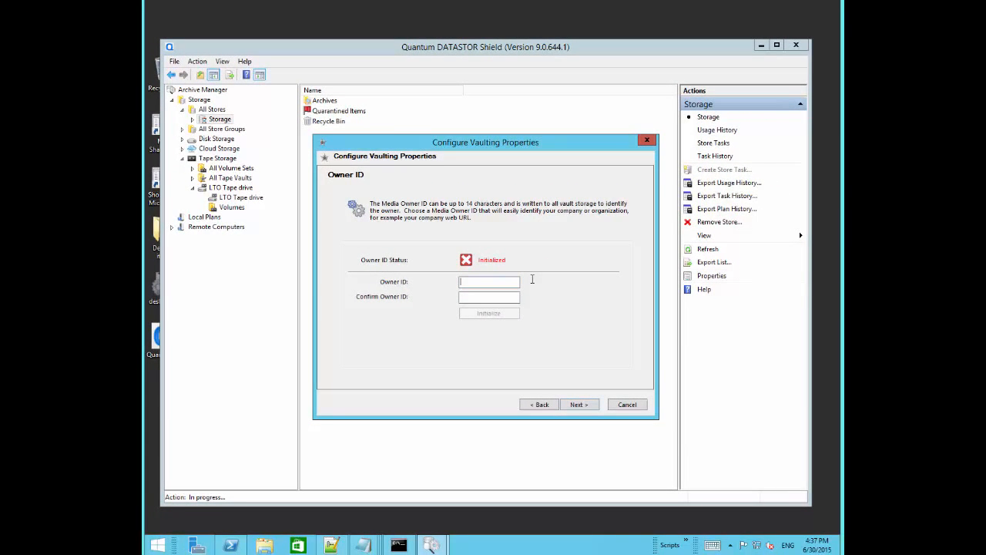
pyautogui.write('datastor.com')
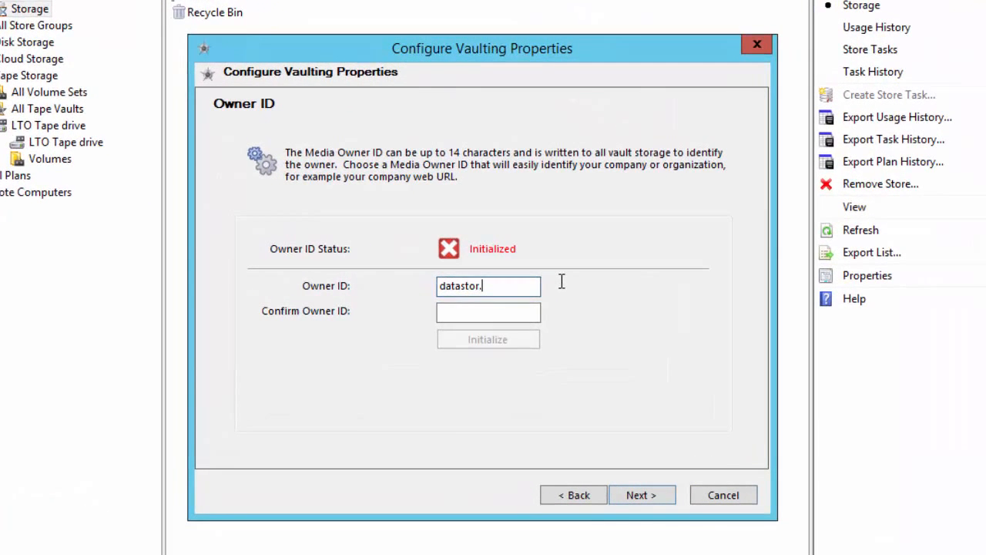
pyautogui.press('Tab')
pyautogui.write('datastor.com')
pyautogui.click(502, 344)
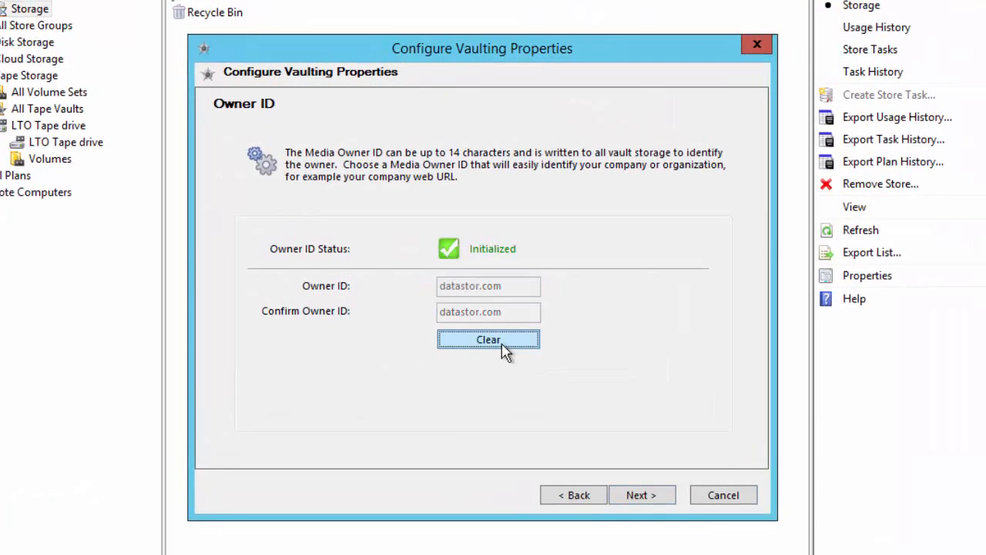
pyautogui.click(646, 497)
pyautogui.click(647, 499)
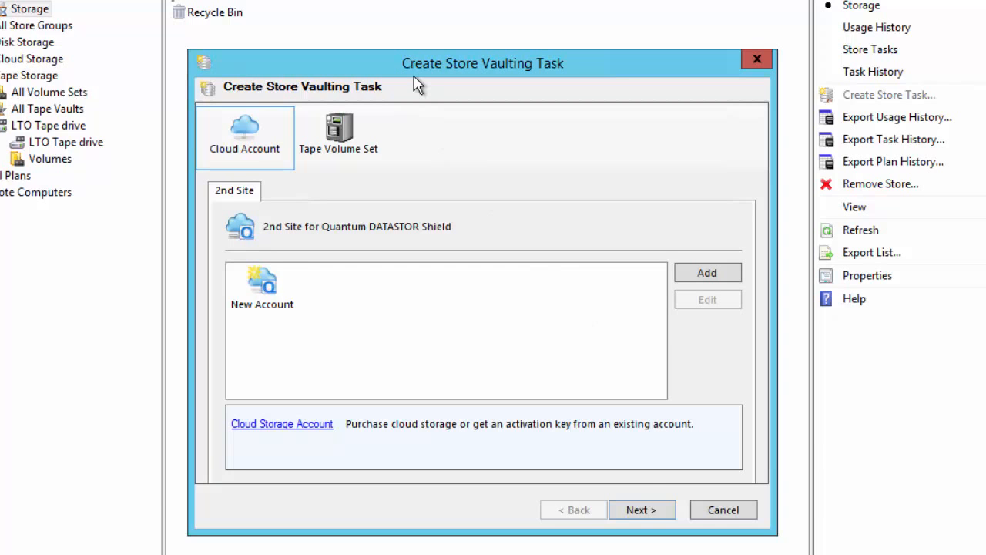
# - Set tape volume set 'Storage - to tape' as destination and choose 'Copy only the selected archives'
pyautogui.moveTo(413, 69); pyautogui.dragTo(377, 34)
pyautogui.click(315, 99)
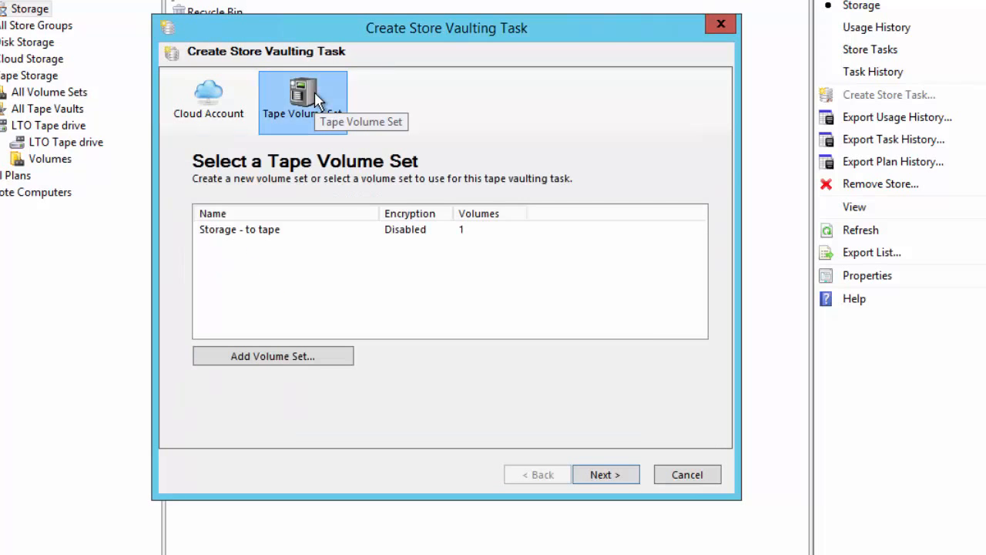
pyautogui.click(260, 239)
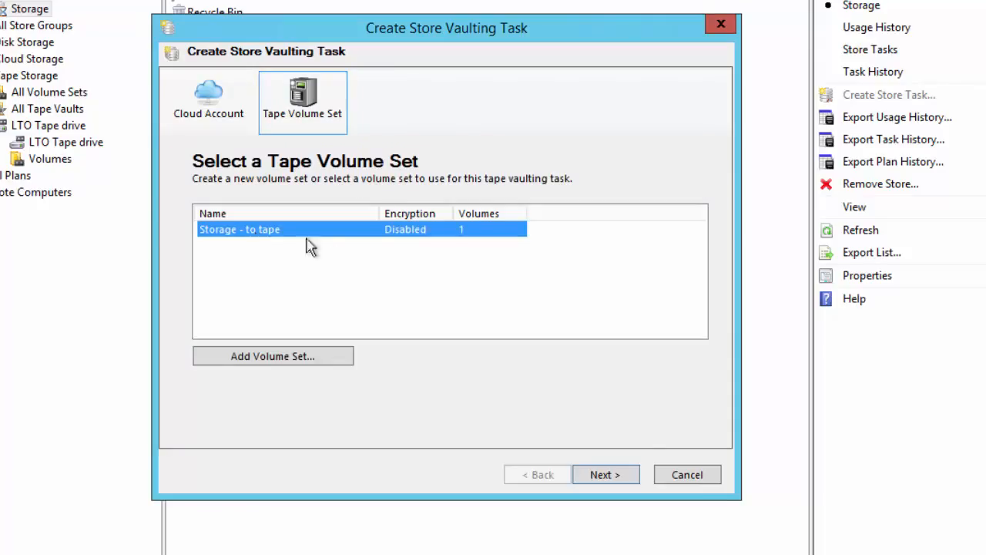
pyautogui.click(628, 478)
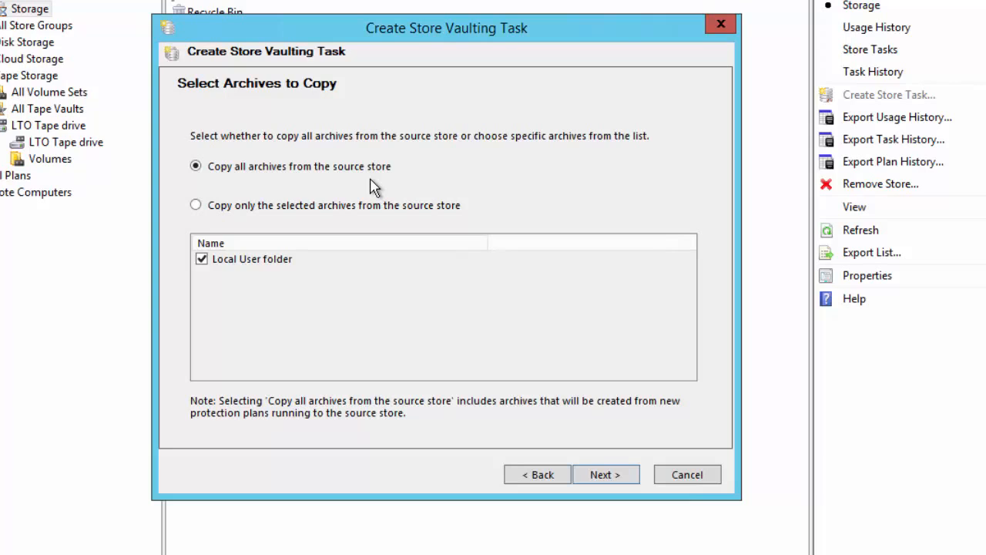
pyautogui.click(196, 205)
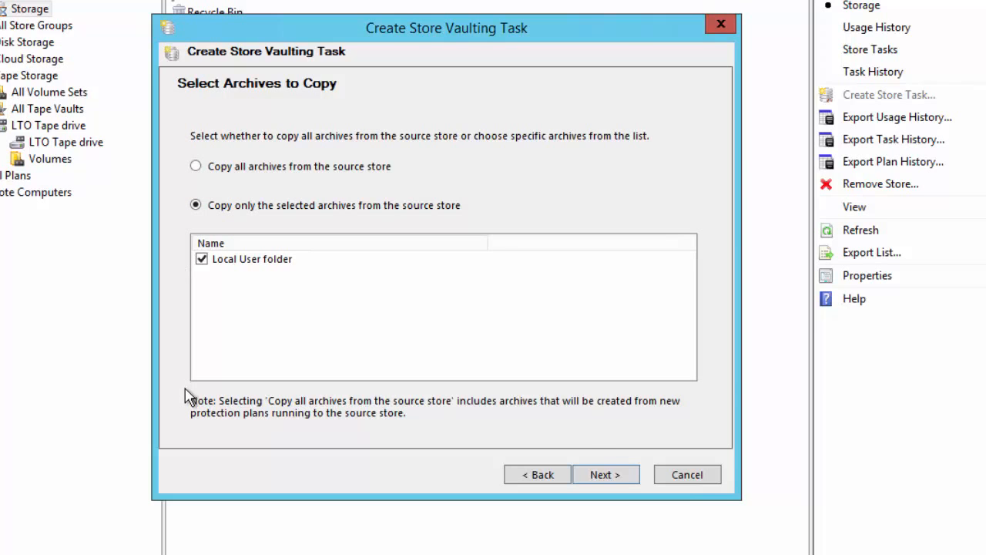
pyautogui.click(620, 476)
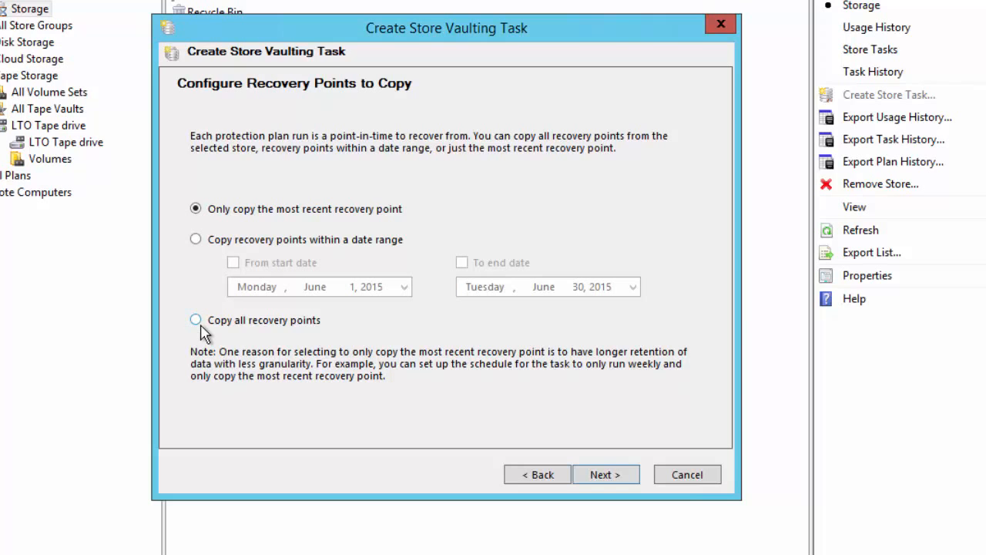
# - Keep the default task names, schedule it Daily at 10:00 PM, and save with the account password
pyautogui.click(606, 467)
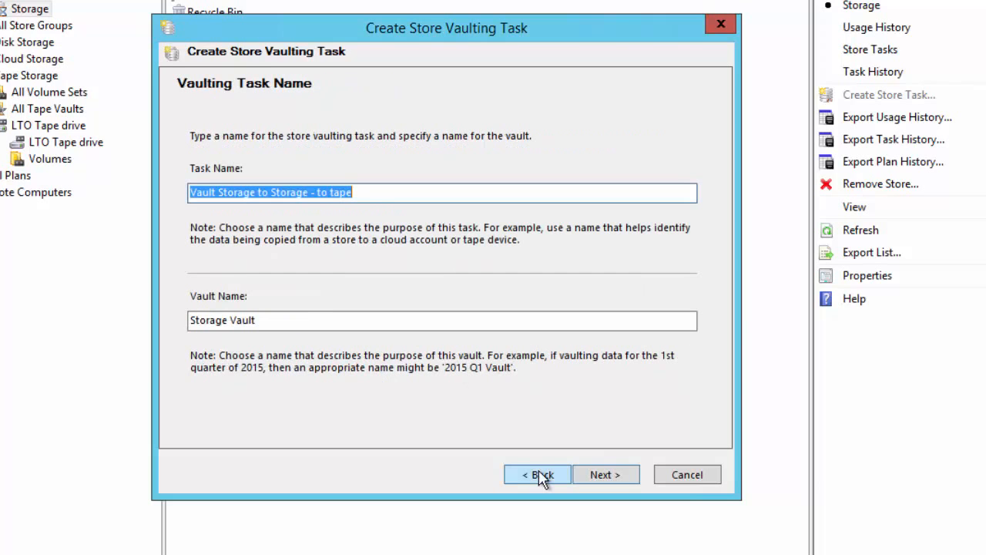
pyautogui.click(616, 477)
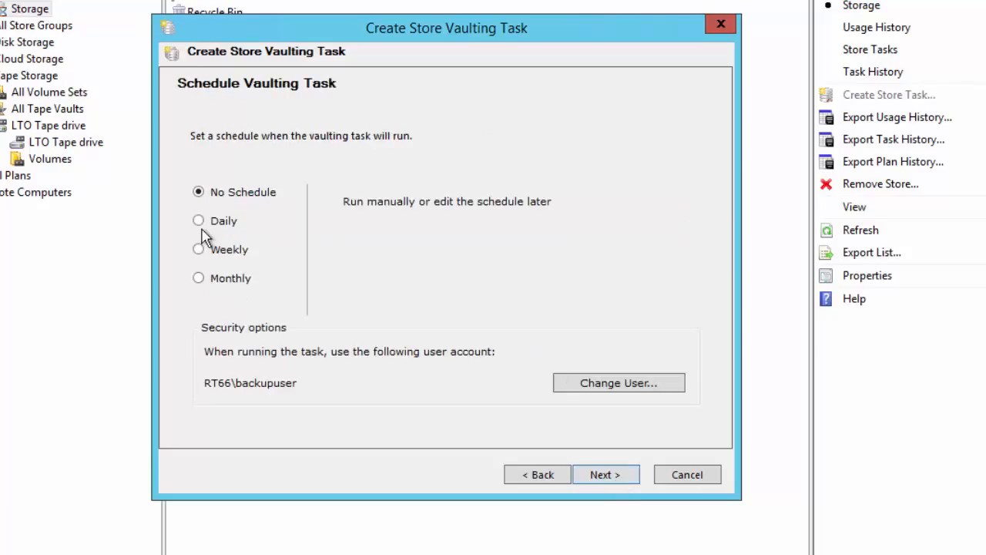
pyautogui.click(199, 221)
pyautogui.click(470, 201)
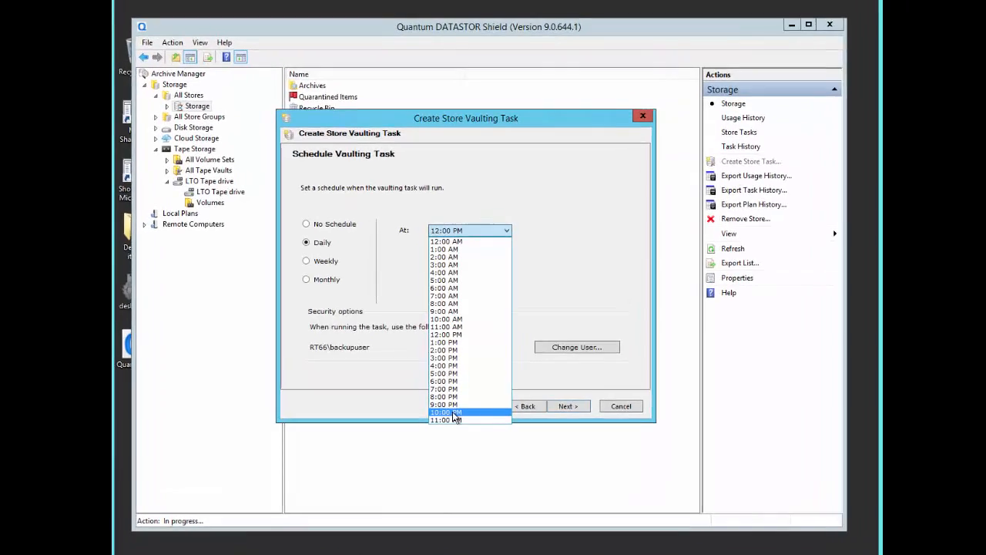
pyautogui.click(446, 398)
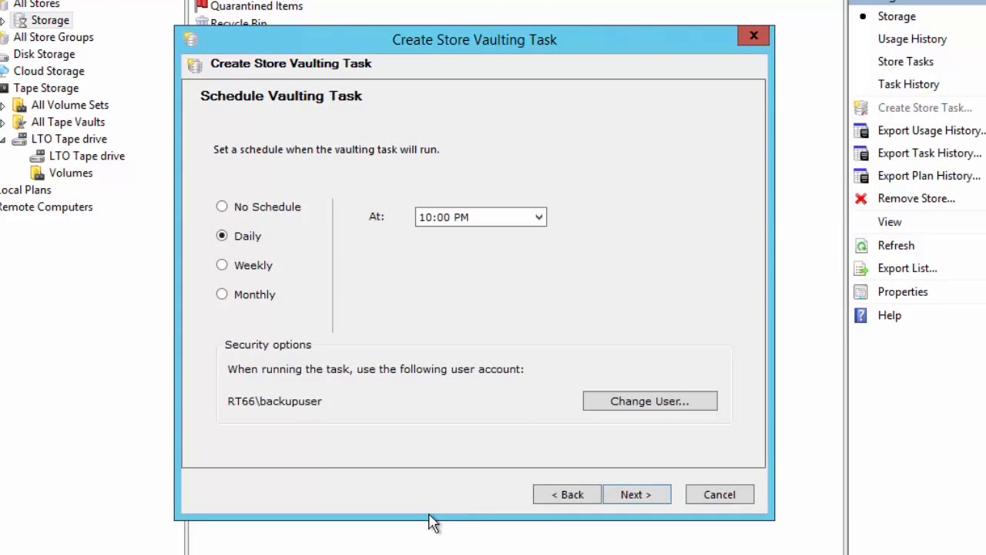
pyautogui.write('••••')
pyautogui.write('••')
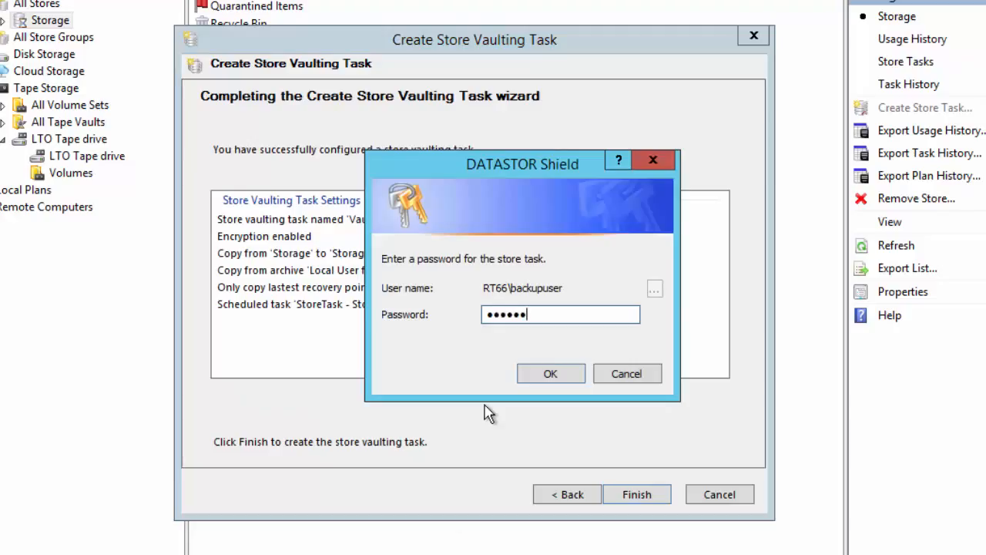
pyautogui.press('Return')
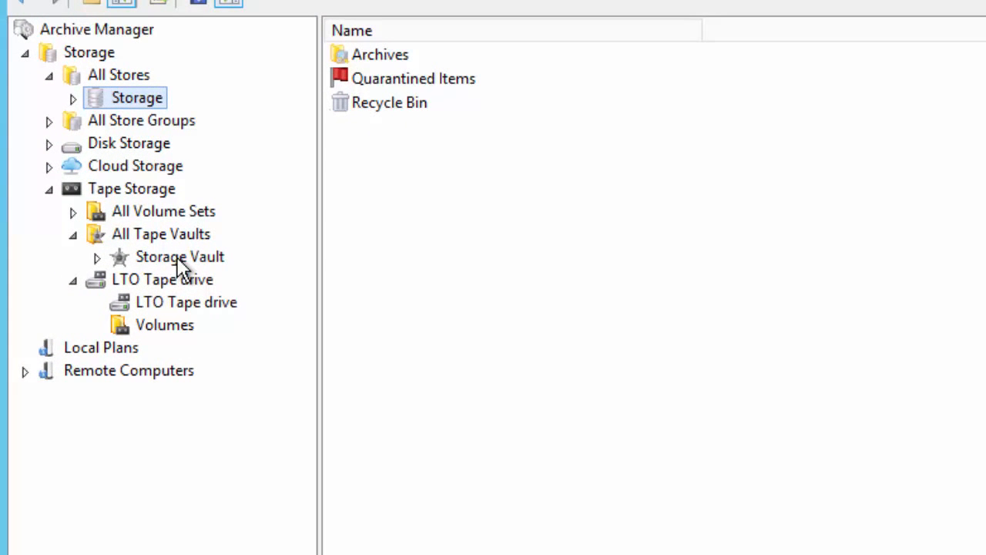
# - Expand Storage Vault's Archives under All Tape Vaults to confirm it is empty
pyautogui.click(180, 259)
pyautogui.click(97, 258)
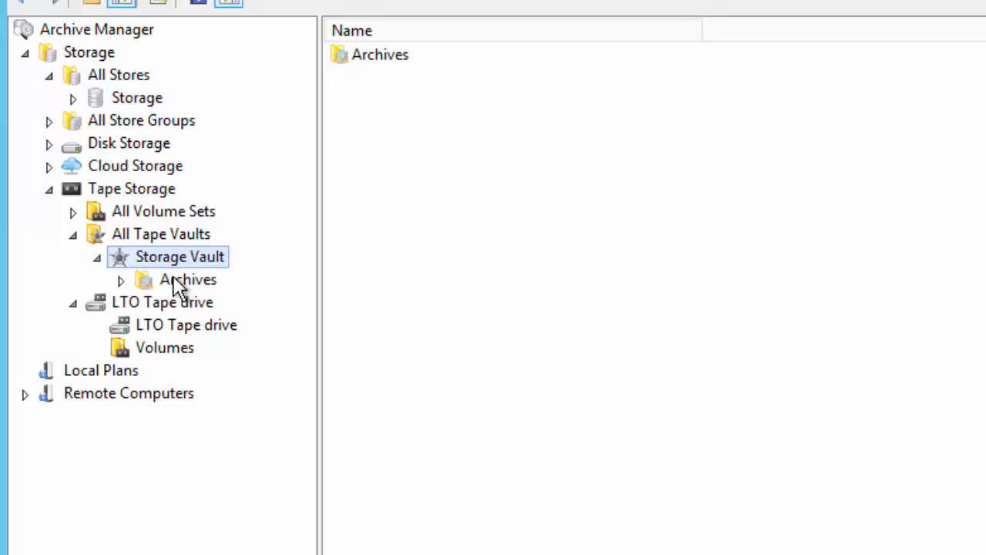
pyautogui.click(174, 279)
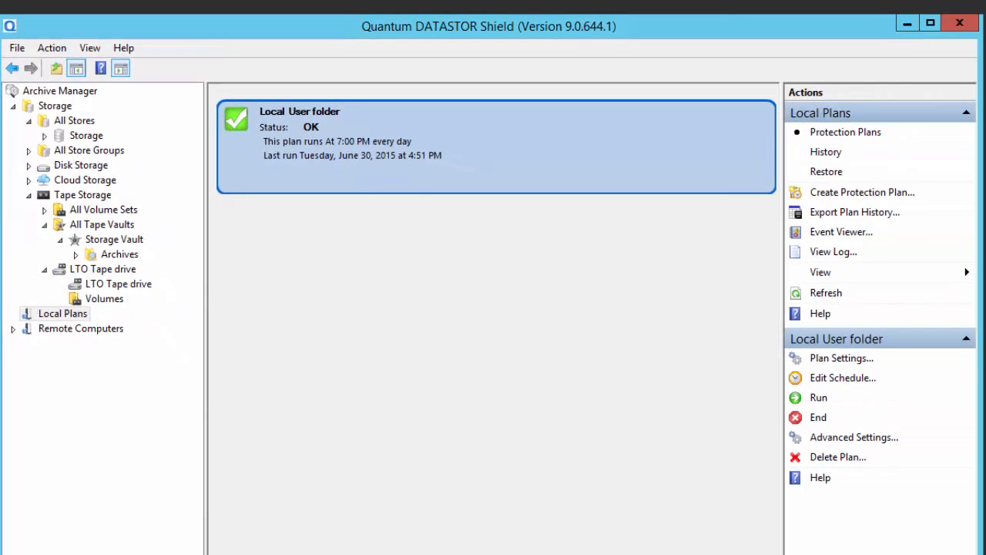
# - Check Local Plans restore points for the Local User folder archive, then reselect the Storage store
pyautogui.click(45, 315)
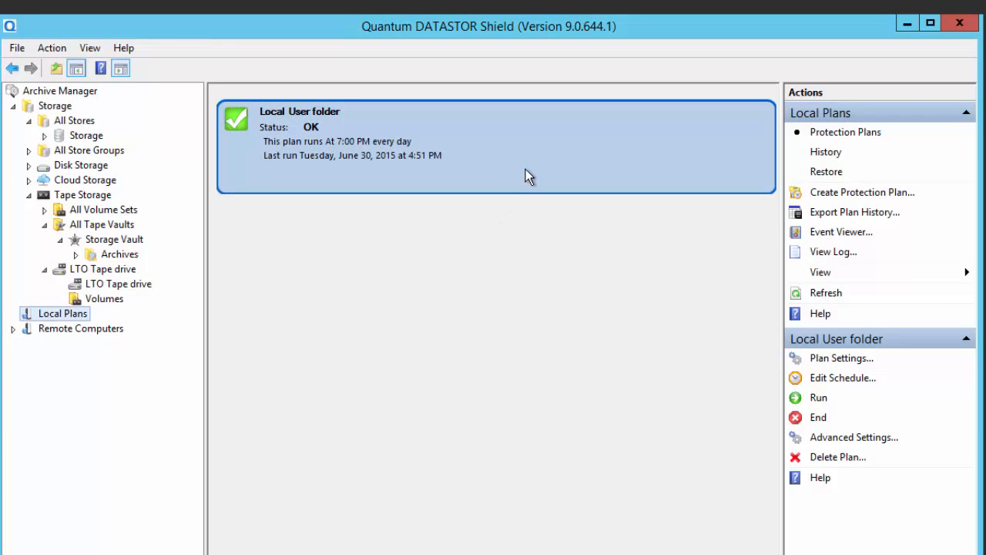
pyautogui.click(834, 175)
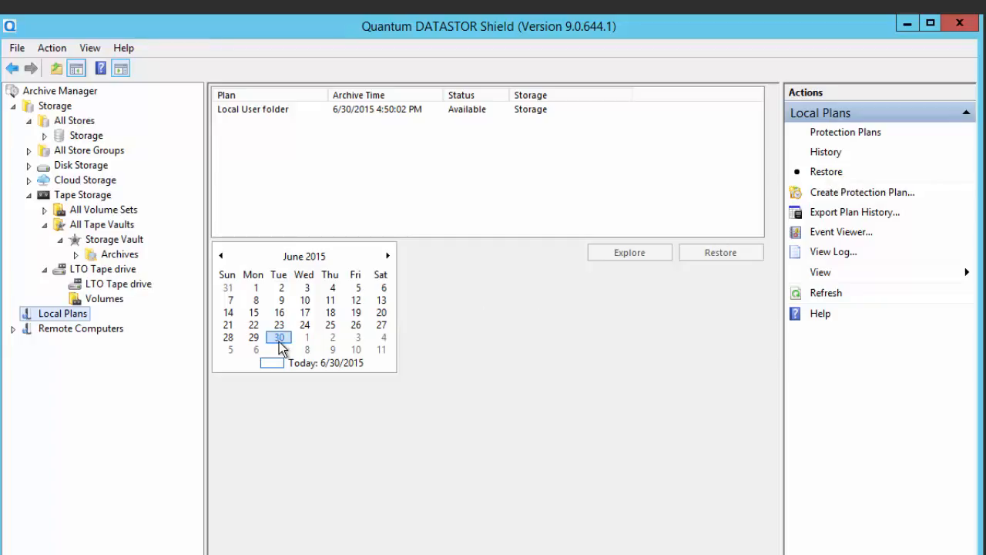
pyautogui.click(240, 112)
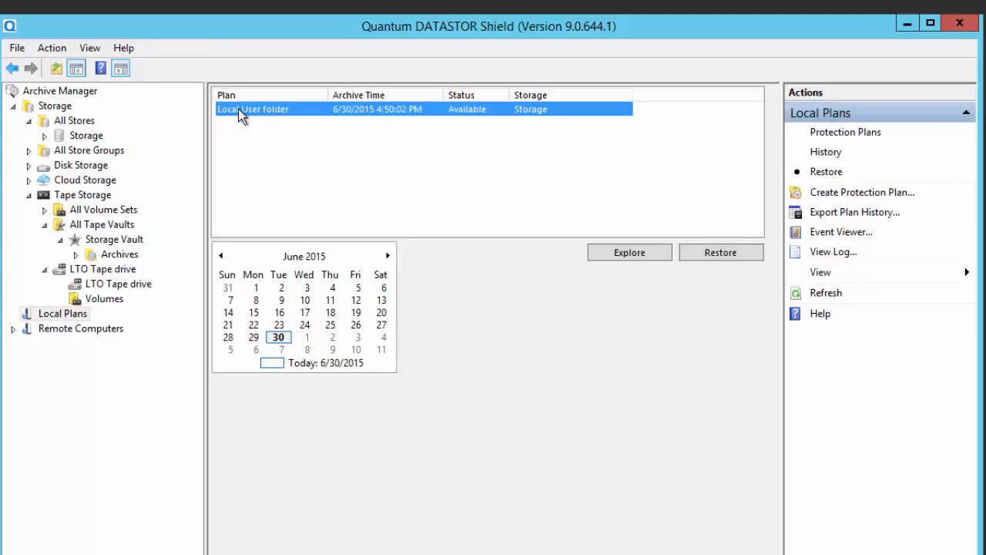
pyautogui.click(85, 137)
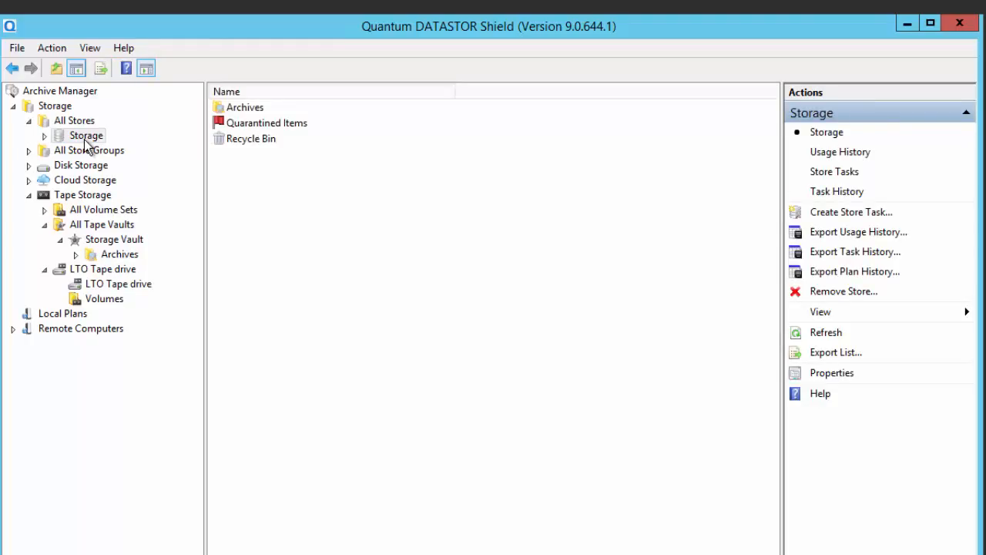
# - Run the vaulting task from Store Tasks and view Local User folder under Storage Vault > Archives
pyautogui.click(830, 173)
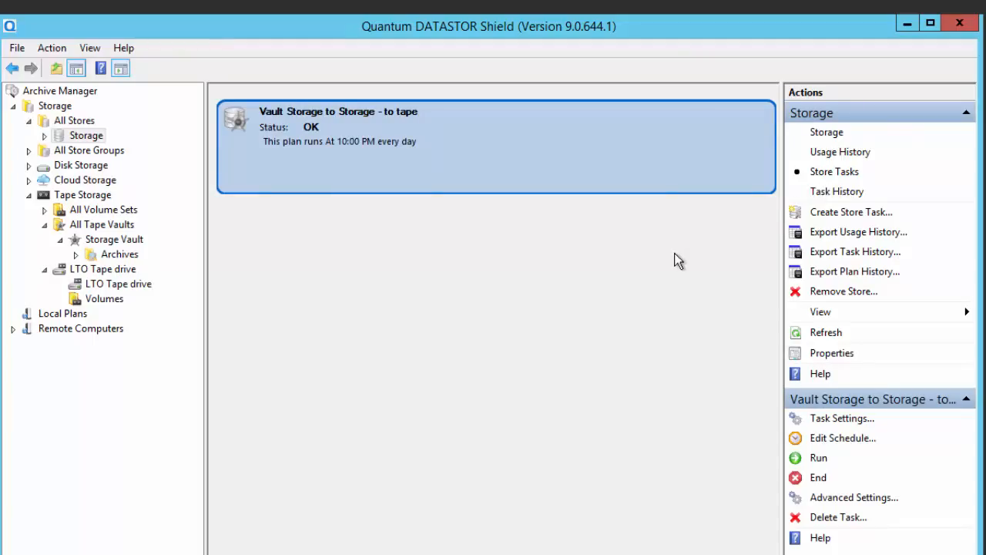
pyautogui.click(815, 461)
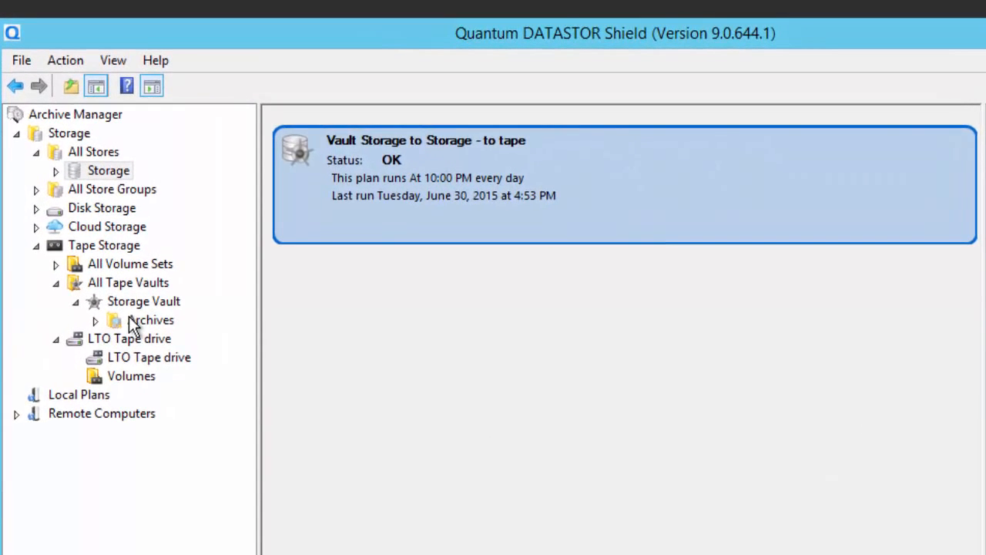
pyautogui.click(119, 304)
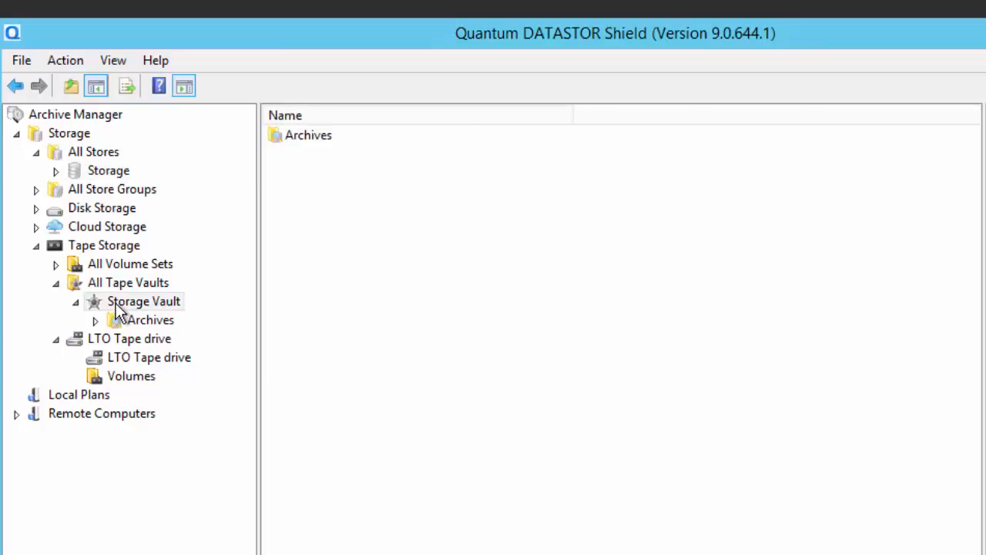
pyautogui.click(95, 320)
pyautogui.click(161, 340)
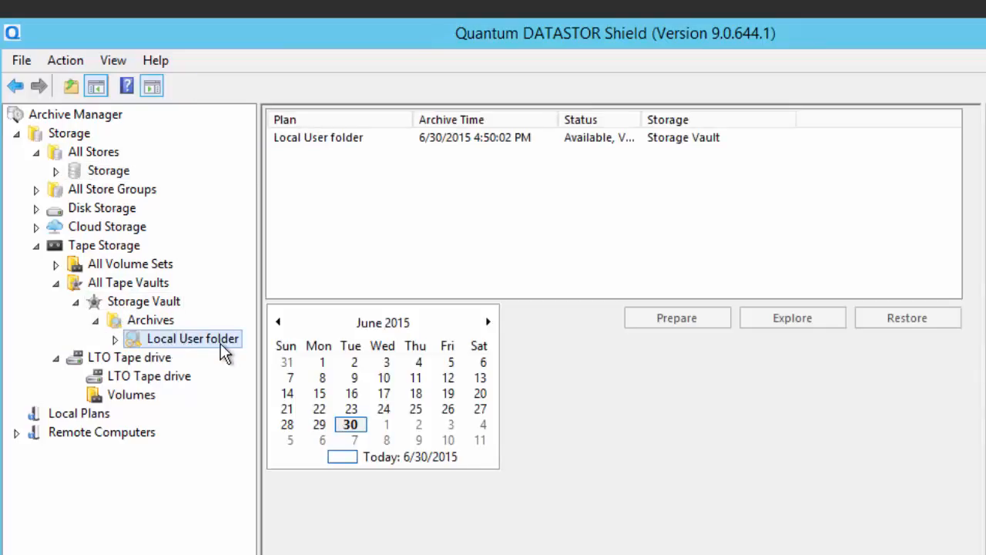